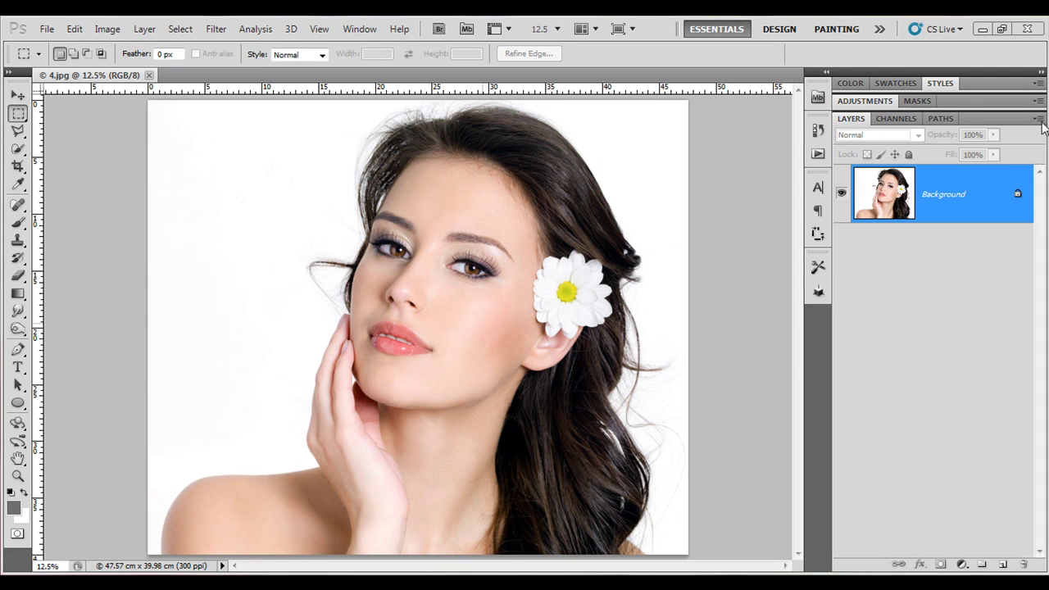
Step: Pull the Adjustments panel out of the dock into a floating window
{"action": "mouse_move", "coordinate": [874, 105]}
{"action": "left_mouse_down"}
{"action": "mouse_move", "coordinate": [640, 170]}
{"action": "mouse_move", "coordinate": [729, 158]}
{"action": "left_mouse_up"}
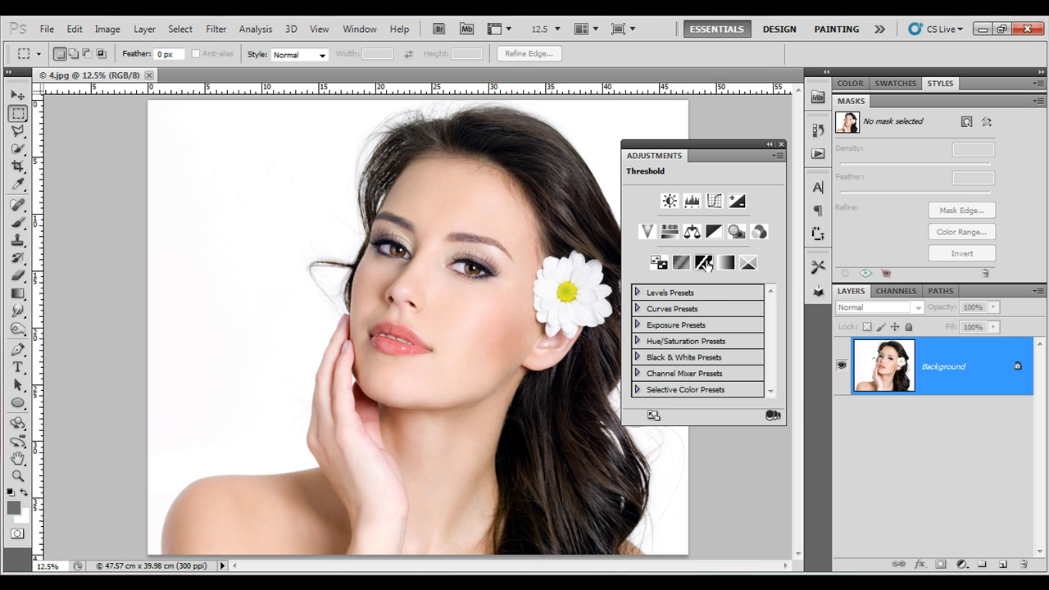
Step: Add a Threshold adjustment layer at level 153, then select it together with the Background layer
{"action": "left_click", "coordinate": [704, 263]}
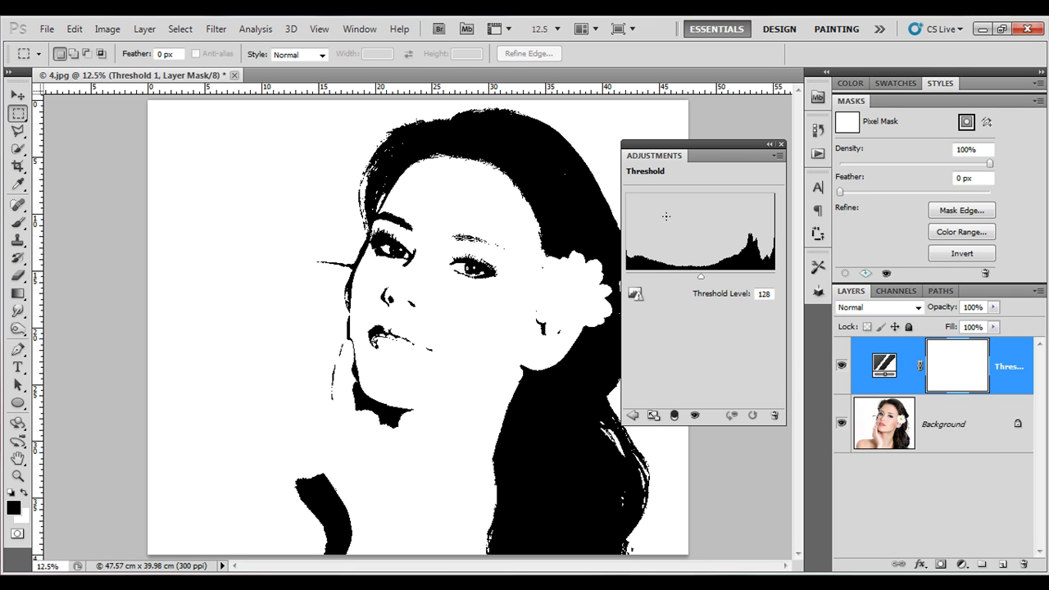
{"action": "mouse_move", "coordinate": [698, 277]}
{"action": "left_mouse_down"}
{"action": "mouse_move", "coordinate": [730, 281]}
{"action": "mouse_move", "coordinate": [678, 278]}
{"action": "mouse_move", "coordinate": [714, 278]}
{"action": "left_mouse_up"}
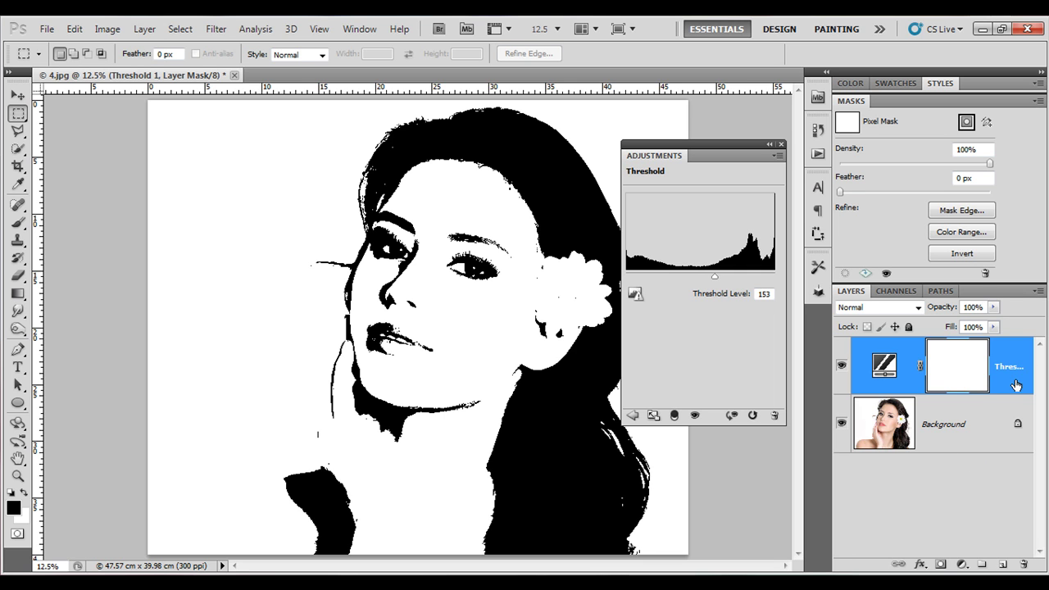
{"action": "left_click", "coordinate": [991, 423], "text": "shift"}
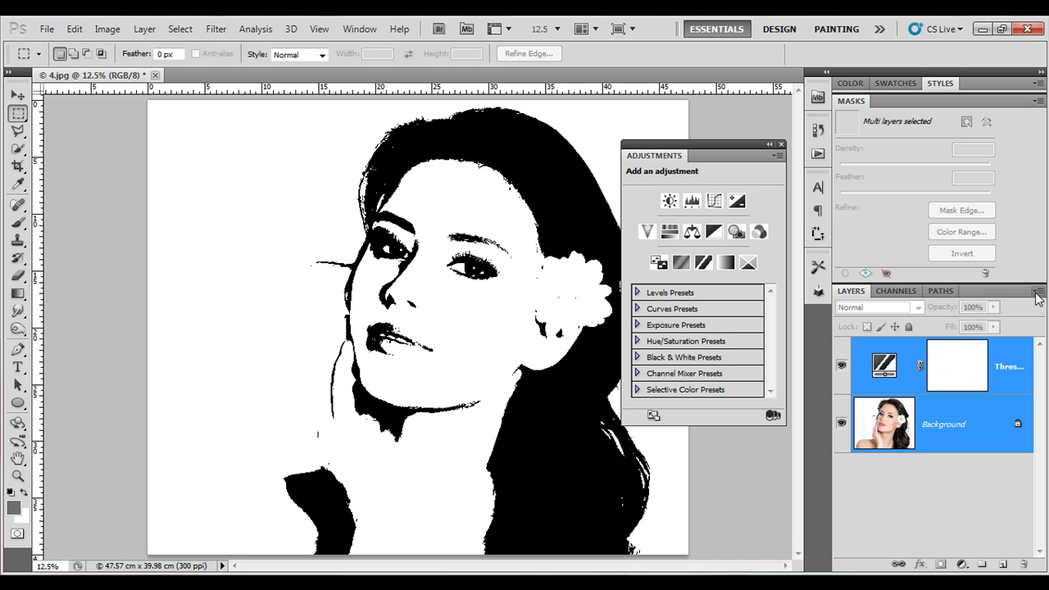
Step: Merge the Threshold layer into the photo and unlock the Background as Layer 0
{"action": "left_click", "coordinate": [1036, 293]}
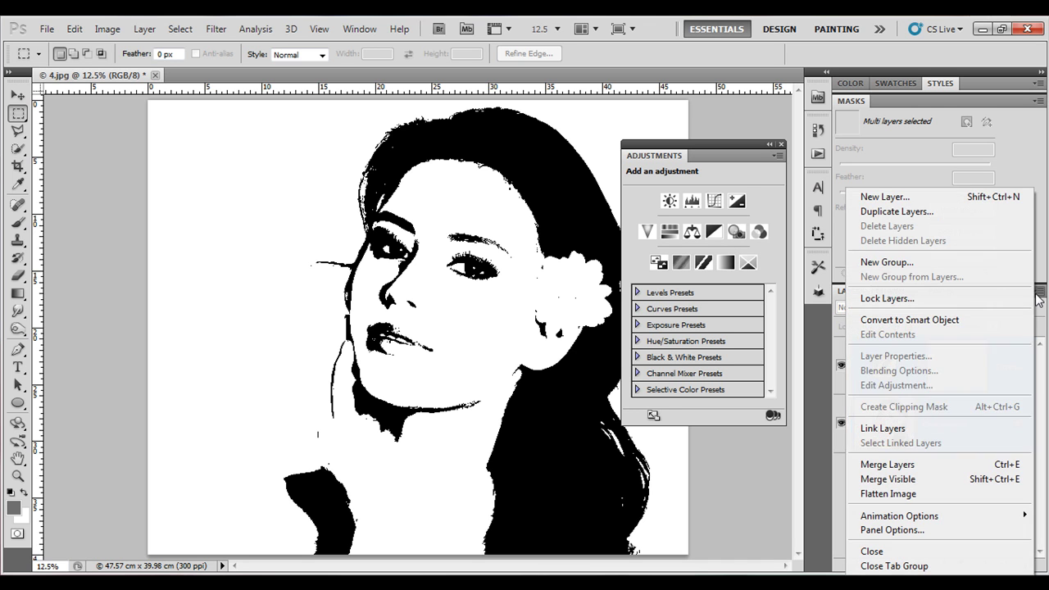
{"action": "left_click", "coordinate": [975, 465]}
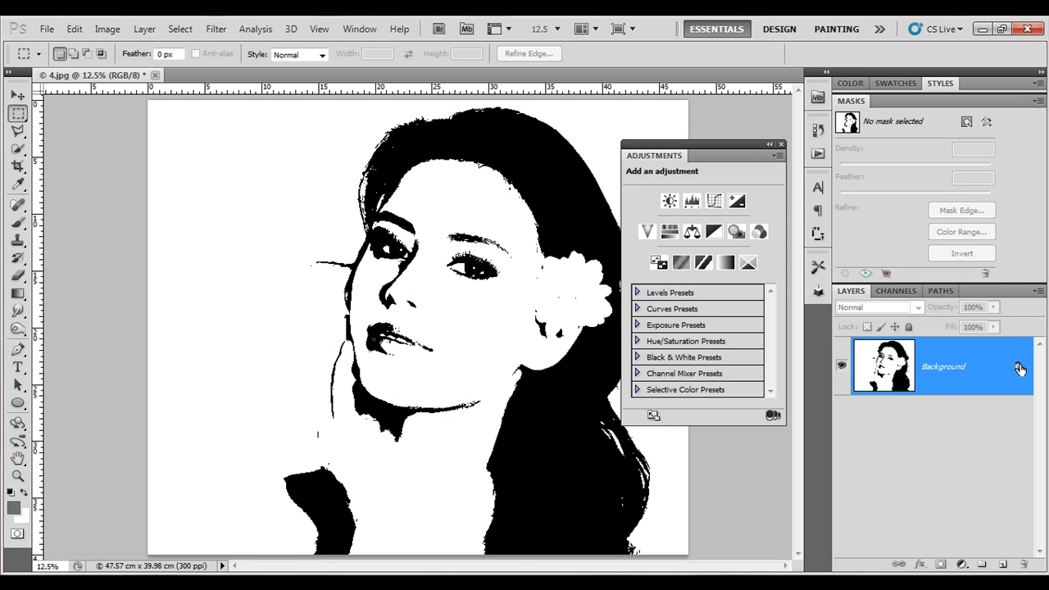
{"action": "left_click_drag", "start_coordinate": [1016, 369], "coordinate": [1014, 444]}
{"action": "left_click_drag", "start_coordinate": [1014, 444], "coordinate": [1023, 565]}
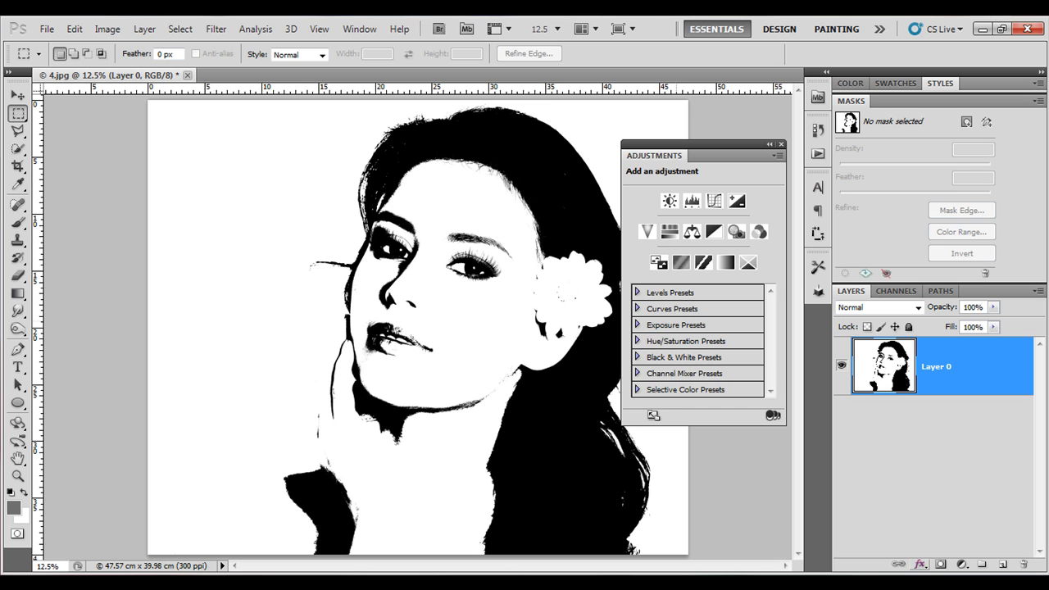
{"action": "left_click", "coordinate": [12, 154]}
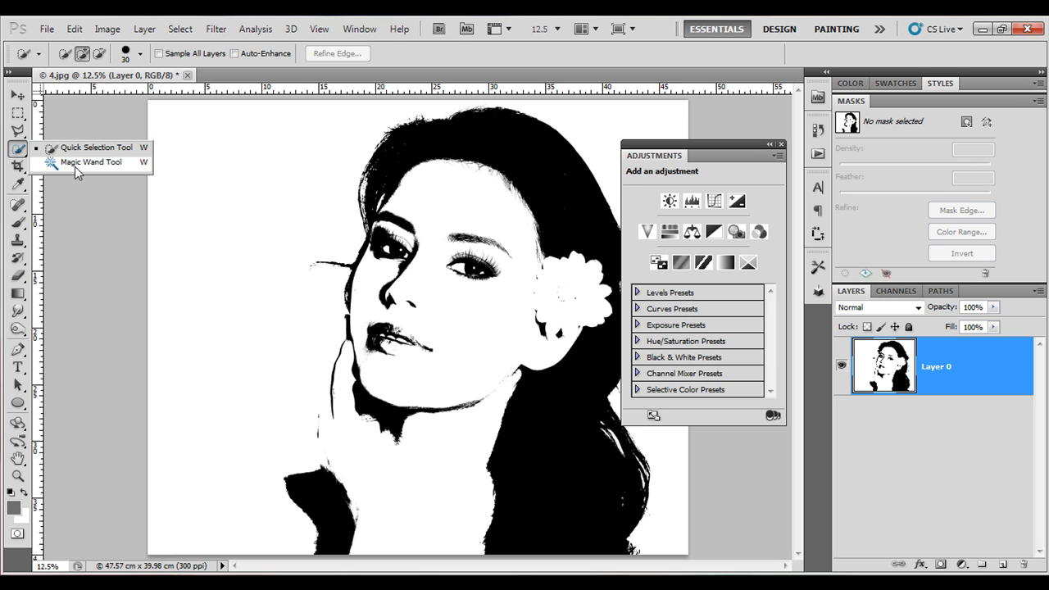
Step: Select all white areas with a non-contiguous Magic Wand, delete them, and deselect
{"action": "left_click", "coordinate": [75, 166]}
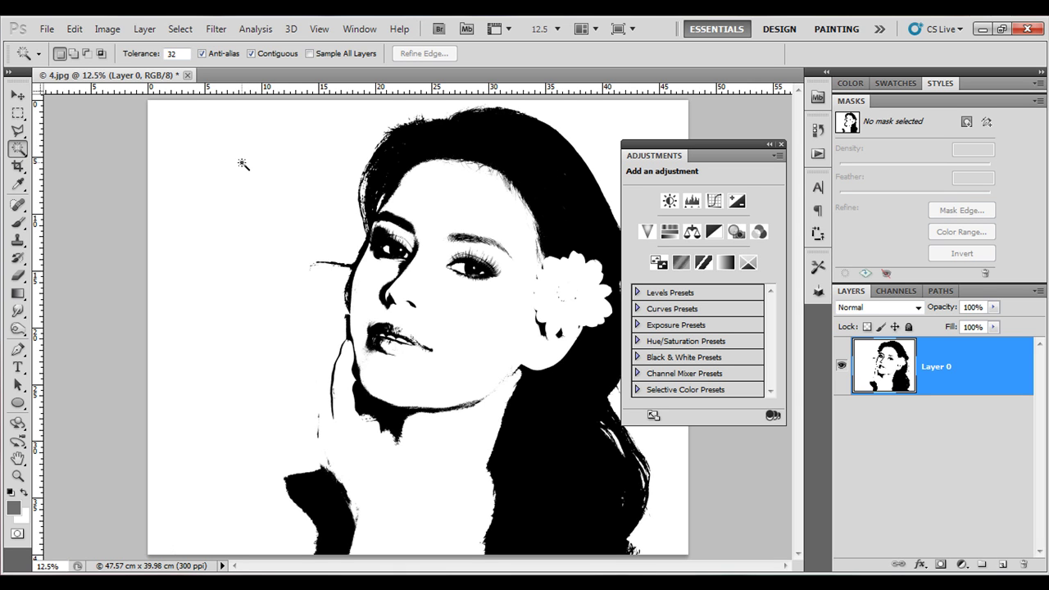
{"action": "left_click", "coordinate": [251, 54]}
{"action": "left_click", "coordinate": [256, 179]}
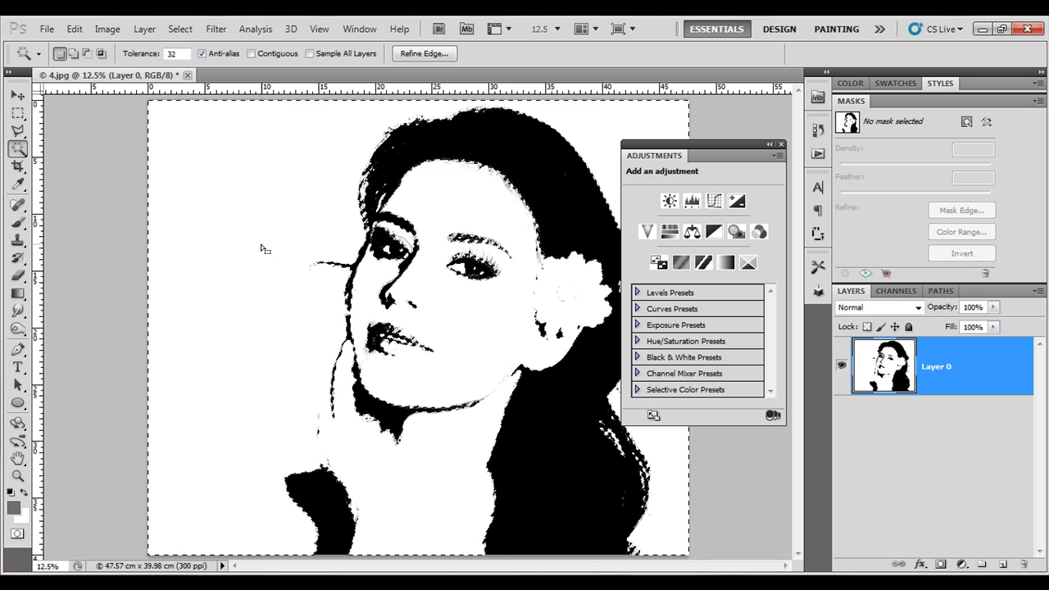
{"action": "key", "text": "Delete"}
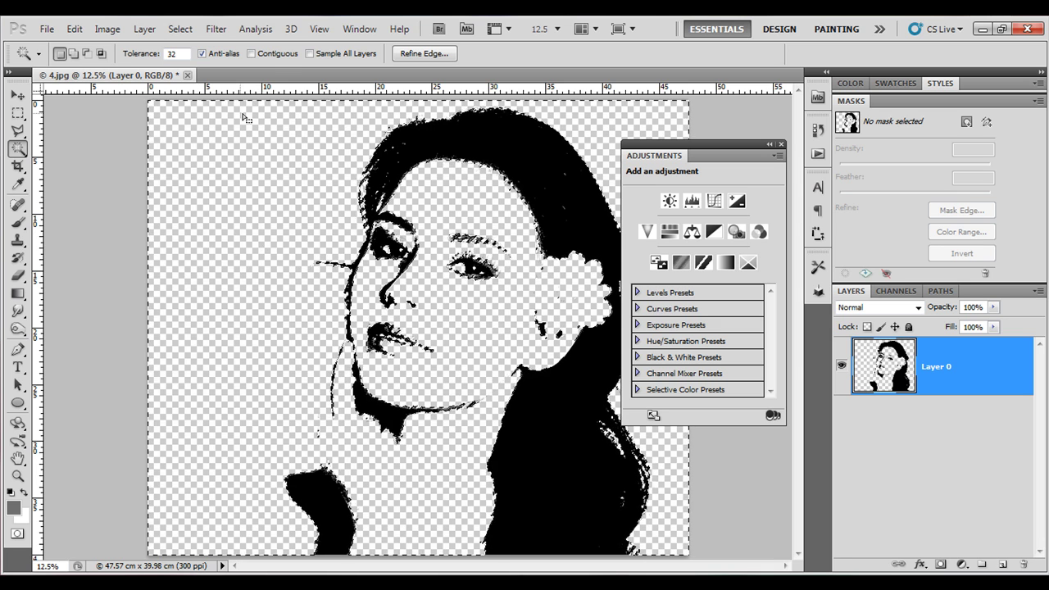
{"action": "left_click", "coordinate": [182, 31]}
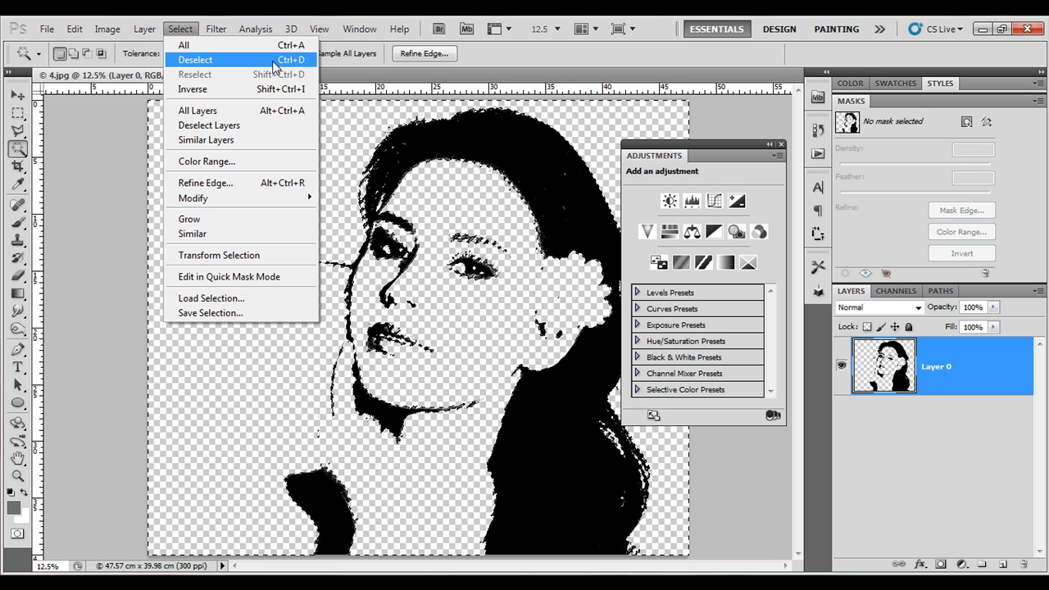
{"action": "left_click", "coordinate": [275, 65]}
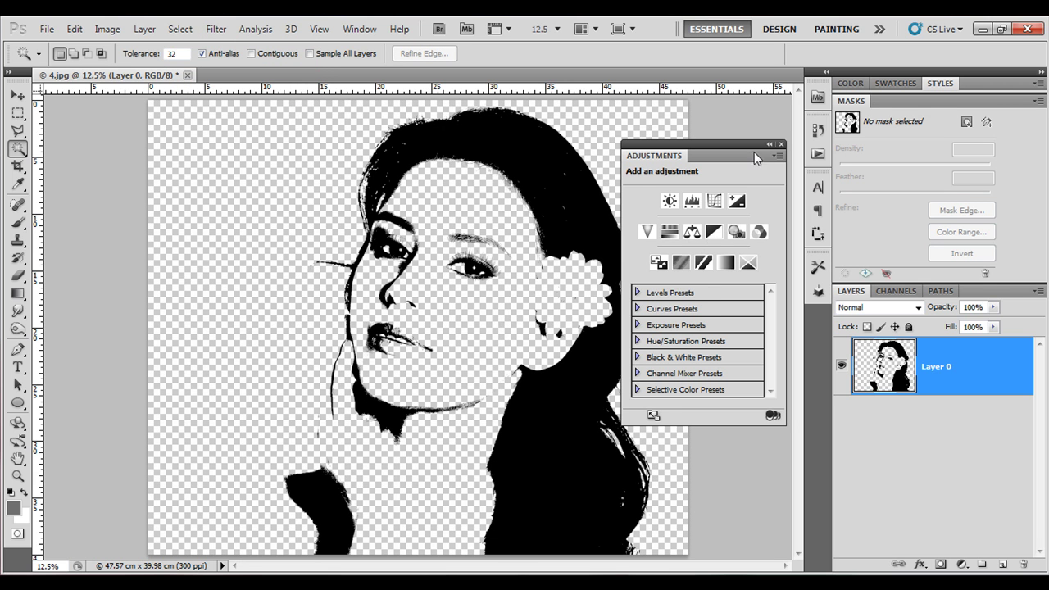
{"action": "left_click_drag", "start_coordinate": [743, 151], "coordinate": [760, 145]}
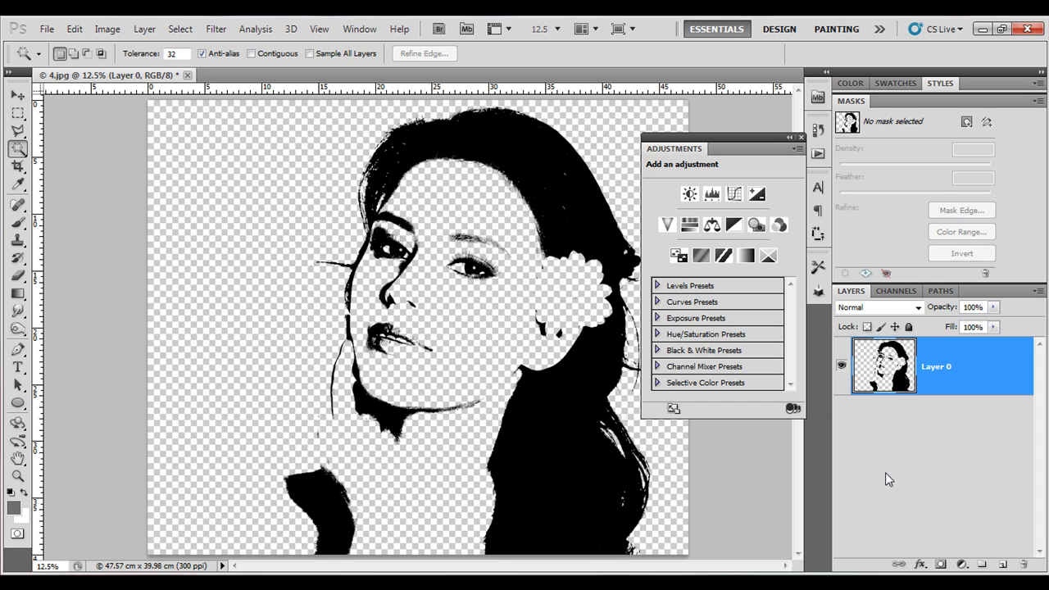
Step: Add Layer 1 beneath Layer 0 and fill it with white (ffffff)
{"action": "left_click", "coordinate": [1001, 565]}
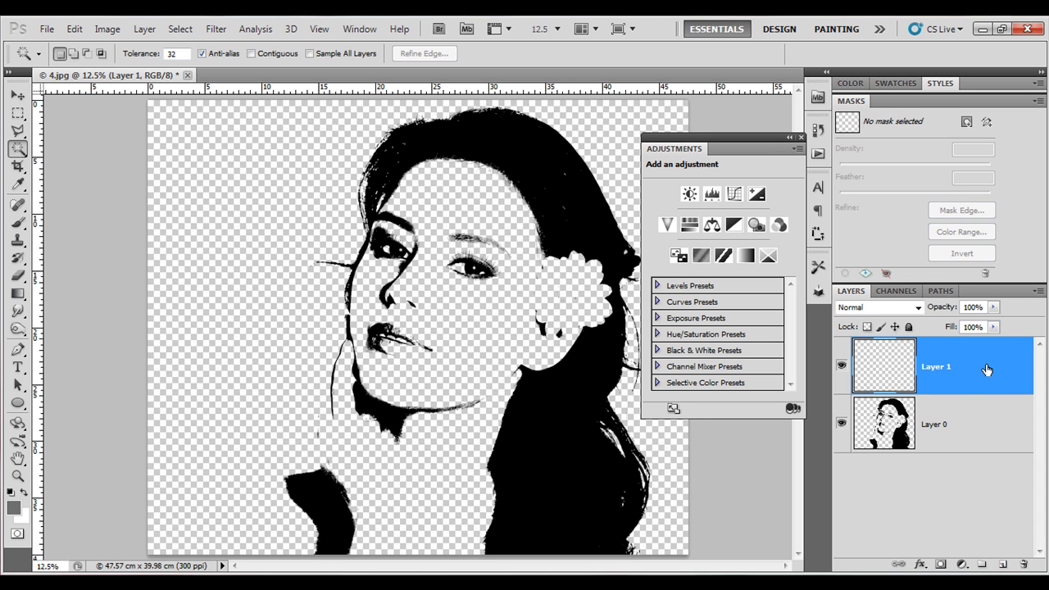
{"action": "left_click_drag", "start_coordinate": [986, 369], "coordinate": [985, 456]}
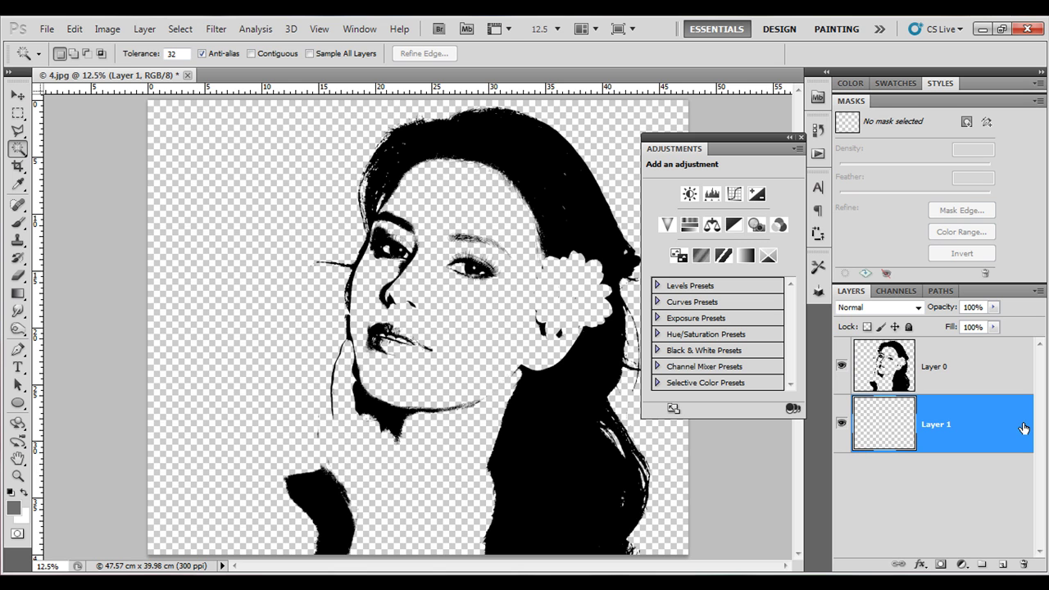
{"action": "left_click", "coordinate": [74, 30]}
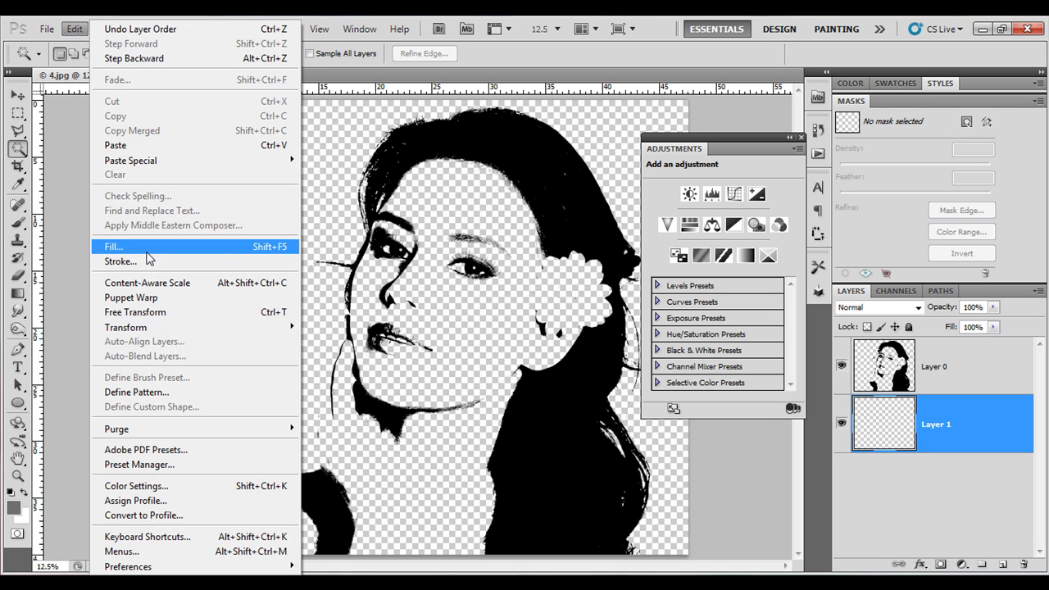
{"action": "left_click", "coordinate": [147, 247]}
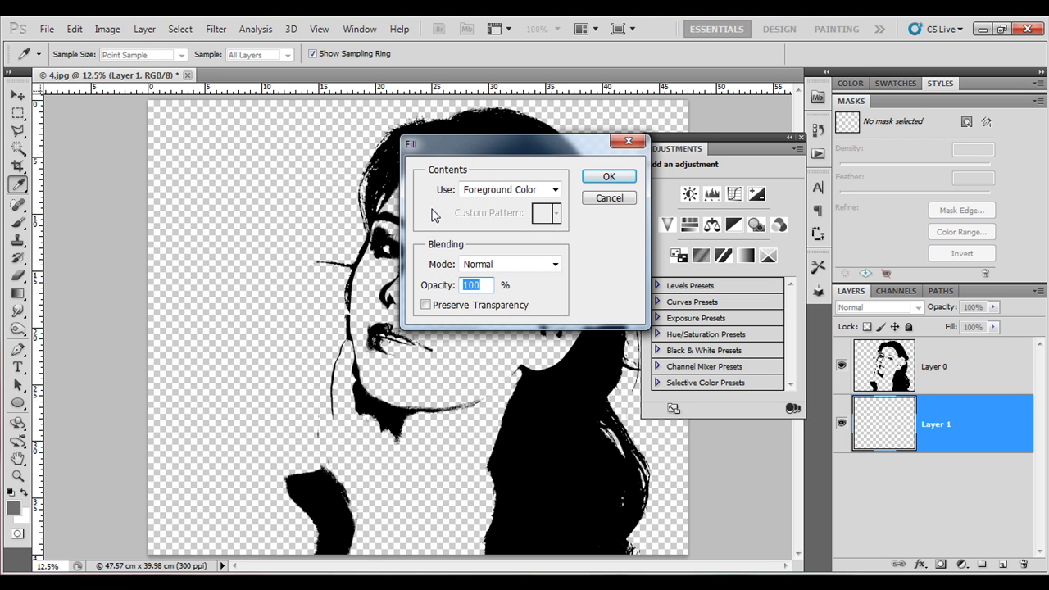
{"action": "left_click", "coordinate": [554, 194]}
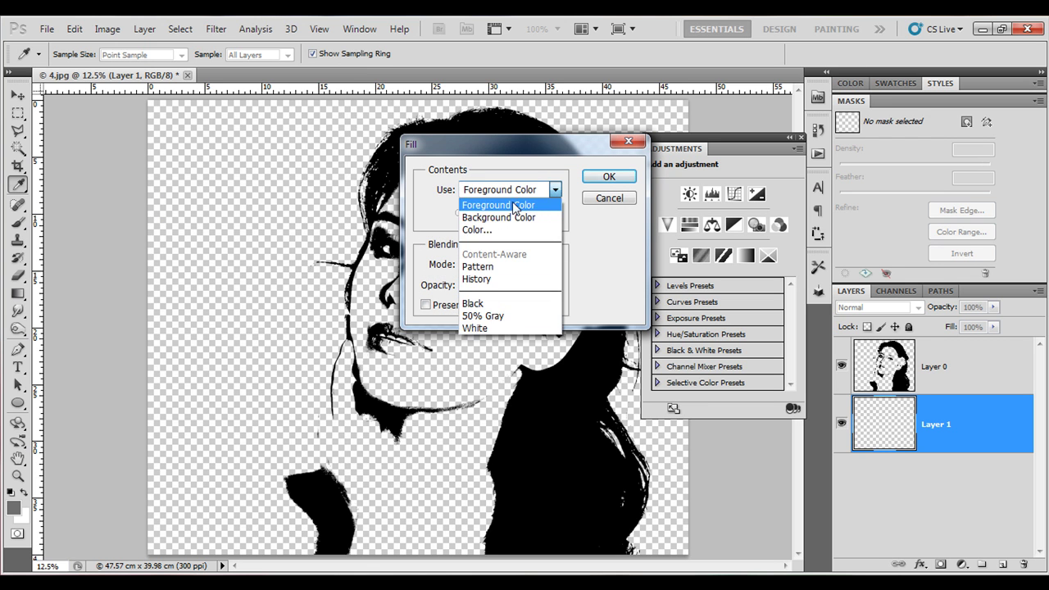
{"action": "left_click", "coordinate": [487, 228]}
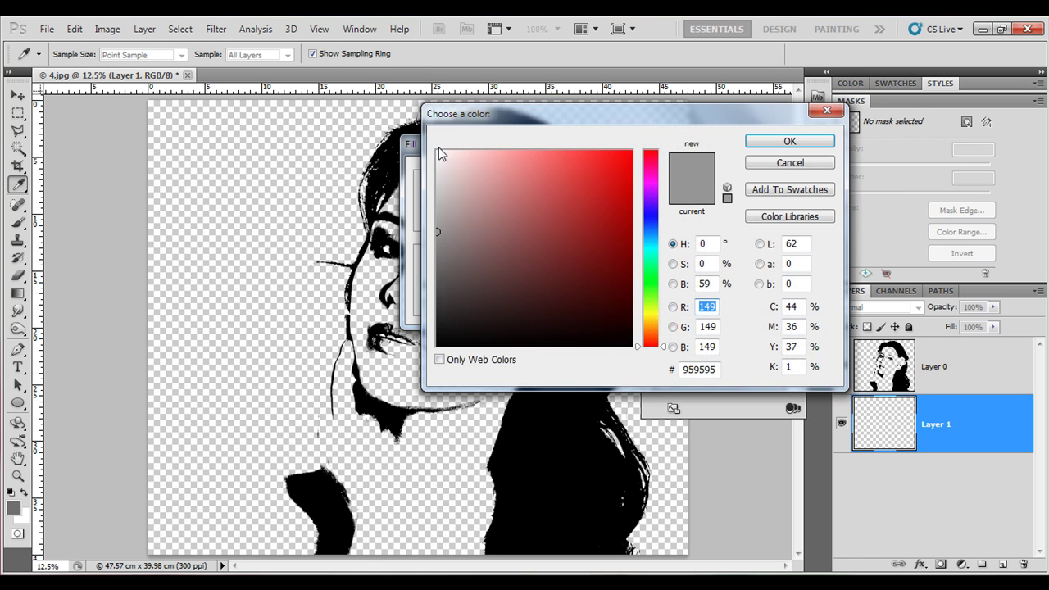
{"action": "left_click", "coordinate": [441, 152]}
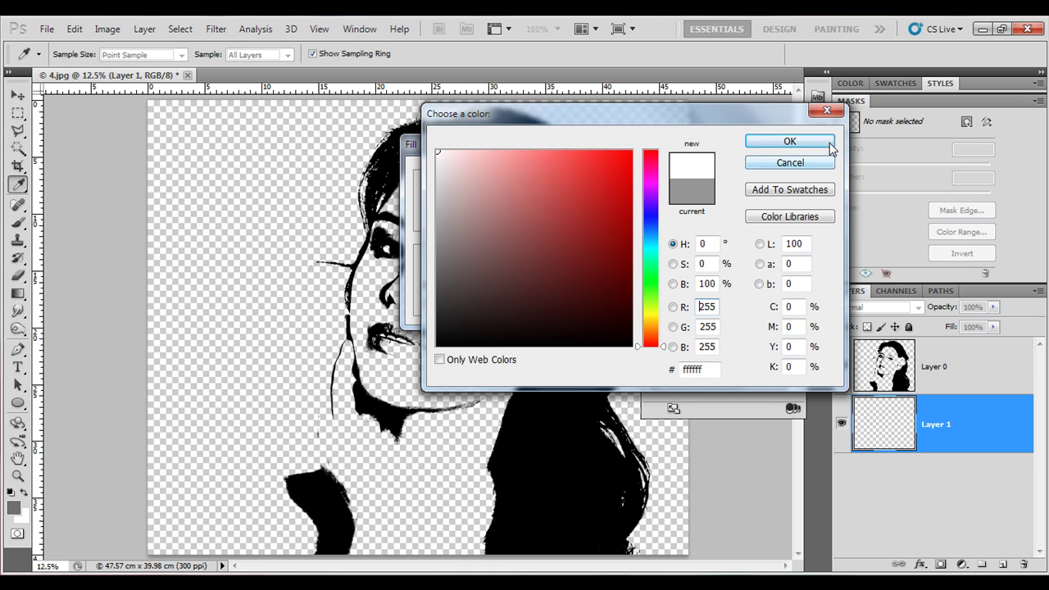
{"action": "left_click", "coordinate": [830, 146]}
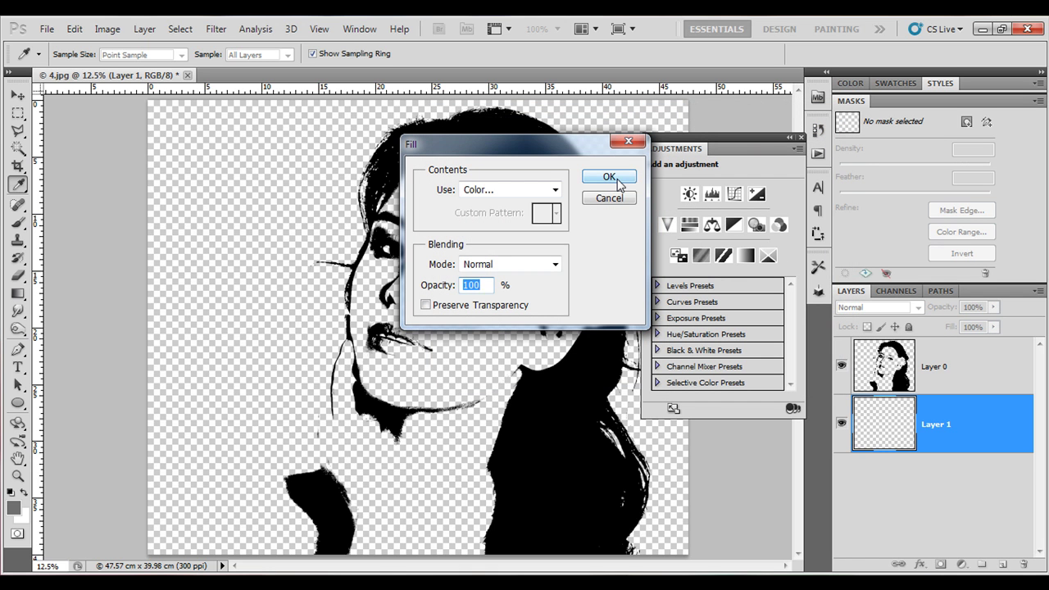
{"action": "left_click", "coordinate": [609, 178]}
{"action": "key", "text": "w"}
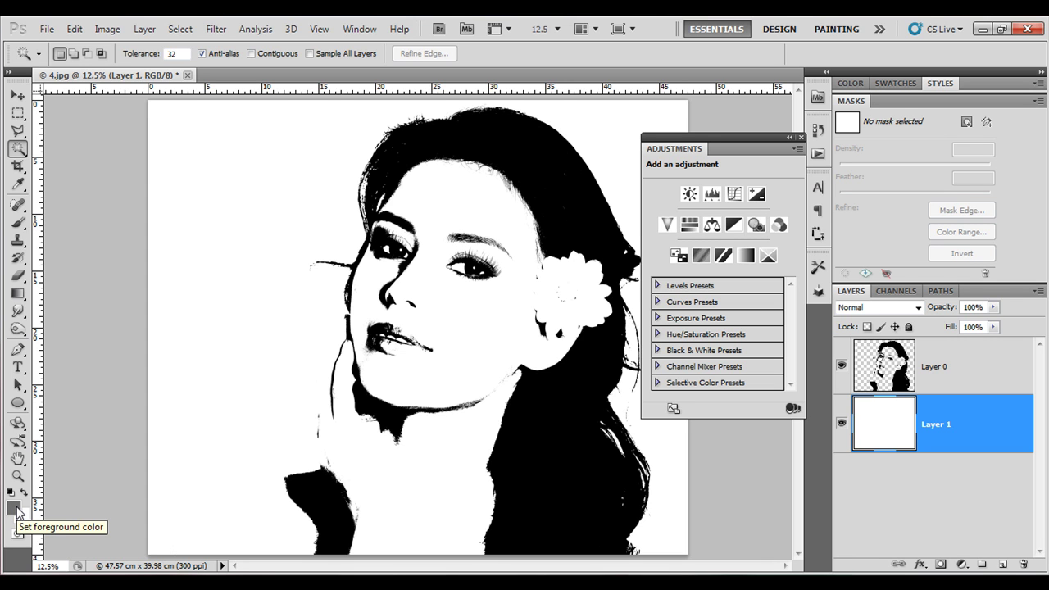
Step: Create empty Layer 2 above Layer 0 and dock the floating Adjustments panel
{"action": "left_click", "coordinate": [948, 374]}
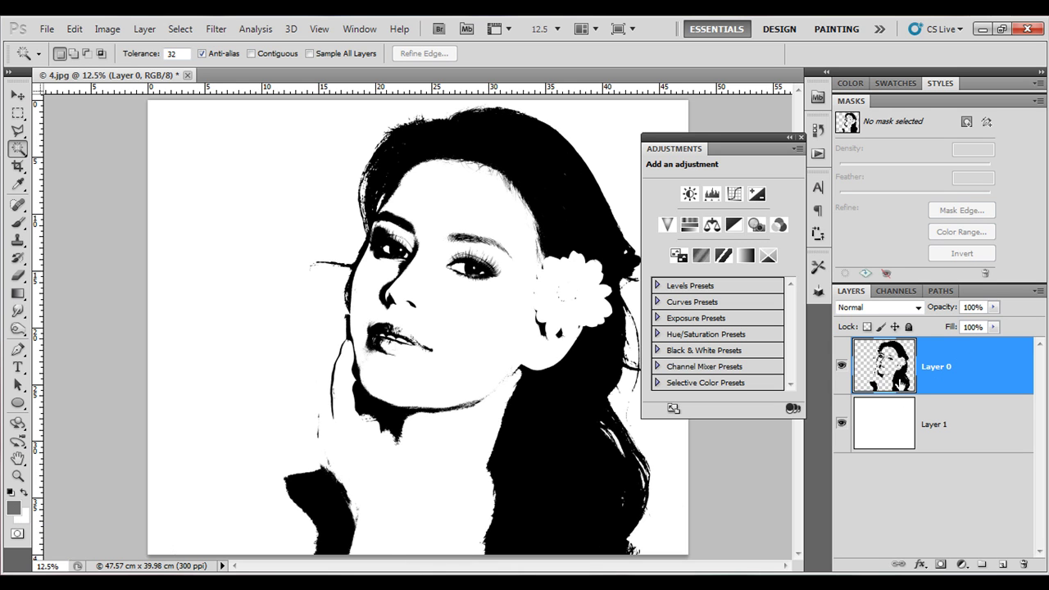
{"action": "left_click", "coordinate": [1003, 564]}
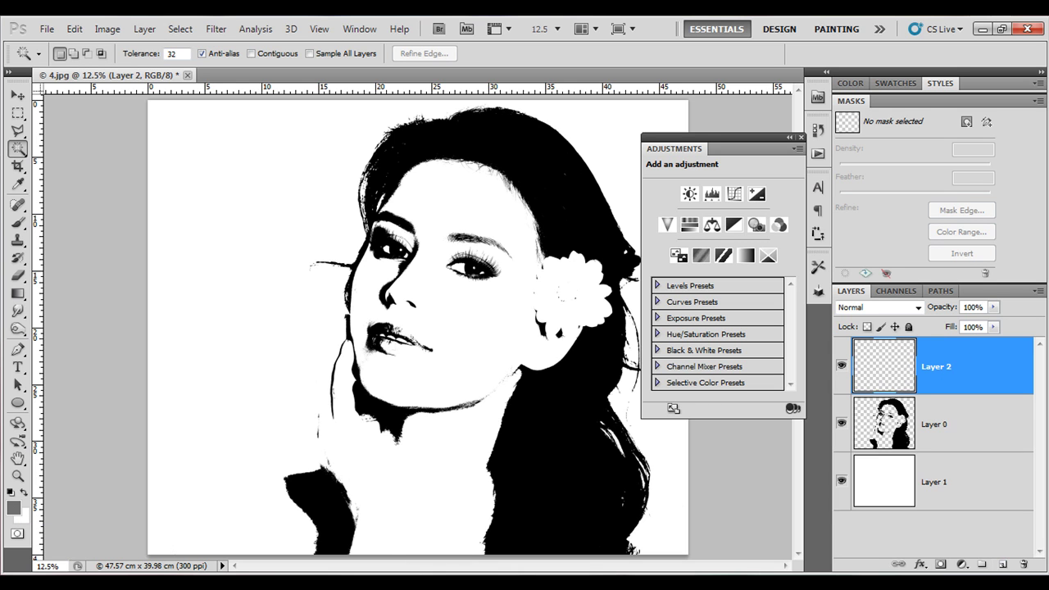
{"action": "left_click_drag", "start_coordinate": [762, 146], "coordinate": [817, 319]}
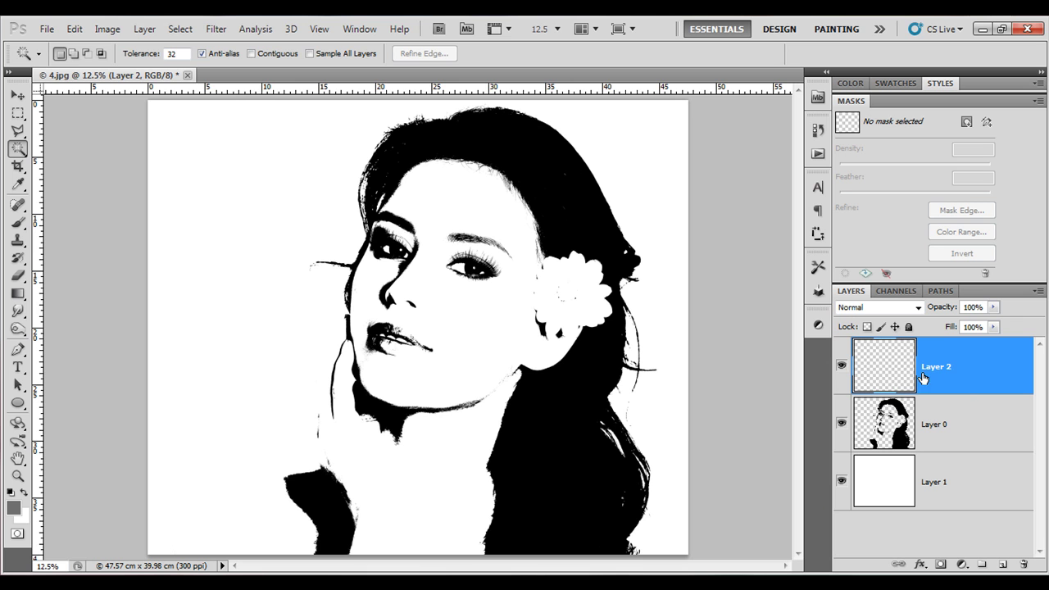
Step: Replace the gradient presets with the Pastels set and choose the Yellow, Pink, Purple gradient
{"action": "left_click", "coordinate": [18, 295]}
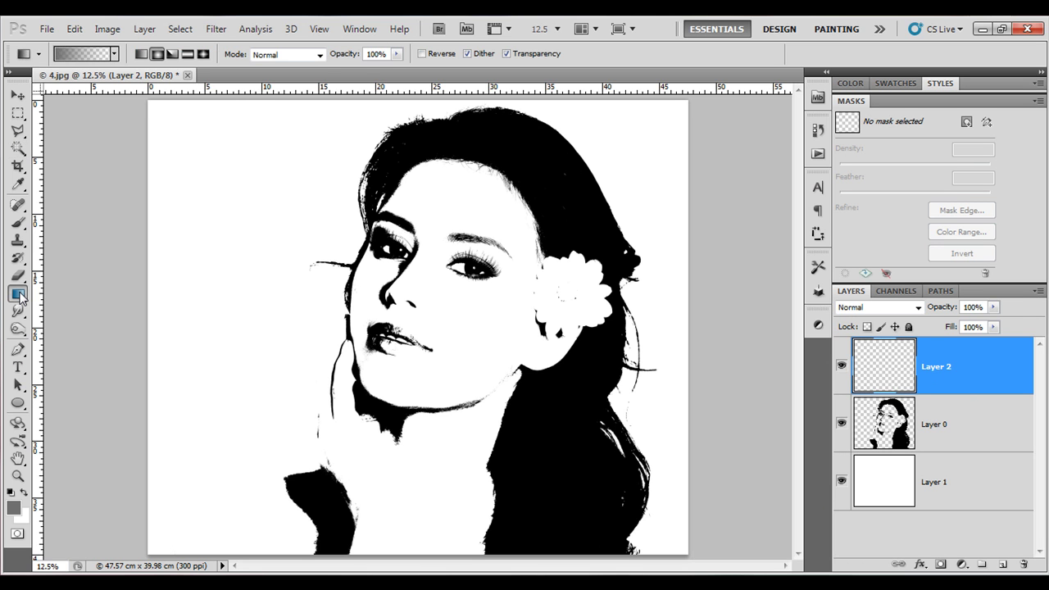
{"action": "left_click", "coordinate": [82, 54]}
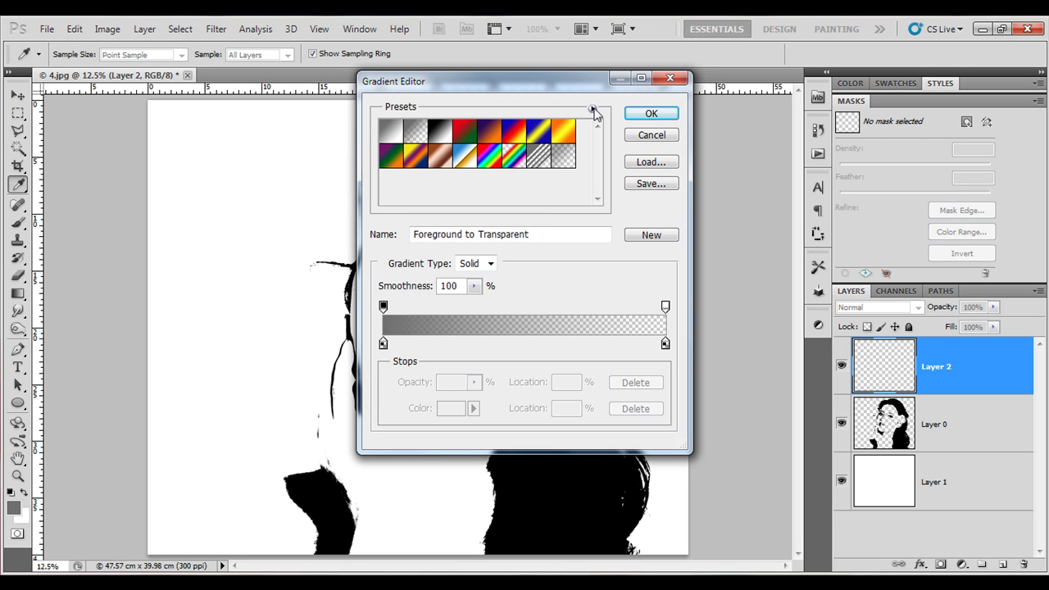
{"action": "left_click", "coordinate": [591, 109]}
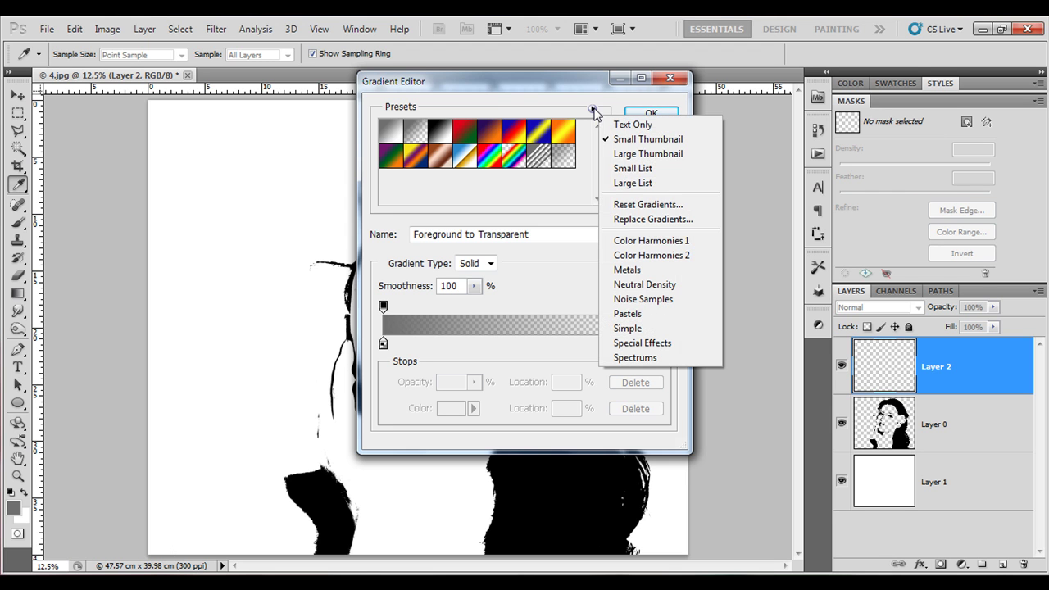
{"action": "left_click", "coordinate": [640, 316]}
{"action": "left_click_drag", "start_coordinate": [507, 165], "coordinate": [497, 281]}
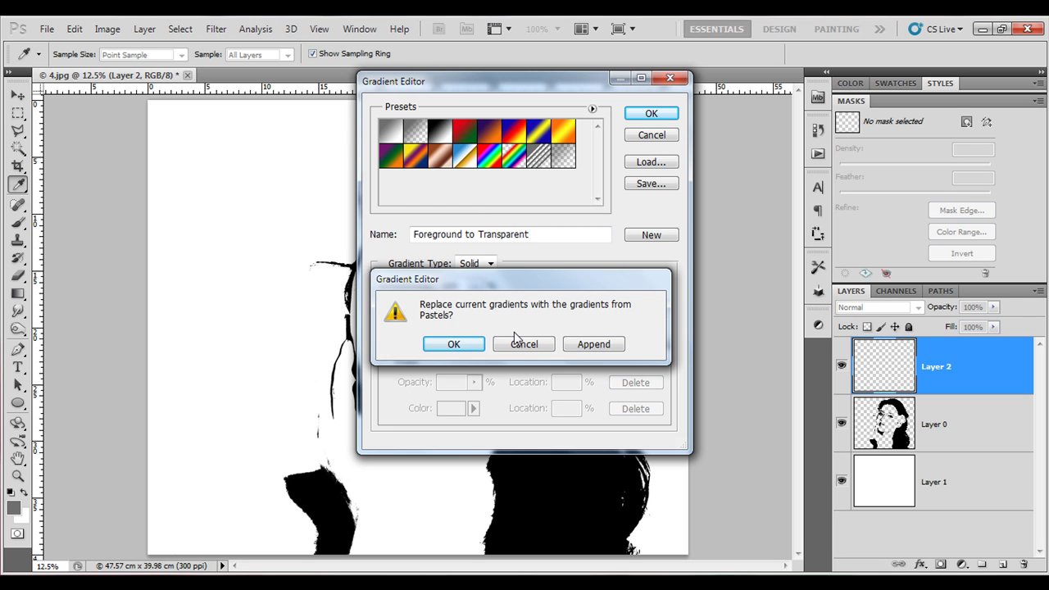
{"action": "left_click", "coordinate": [464, 343]}
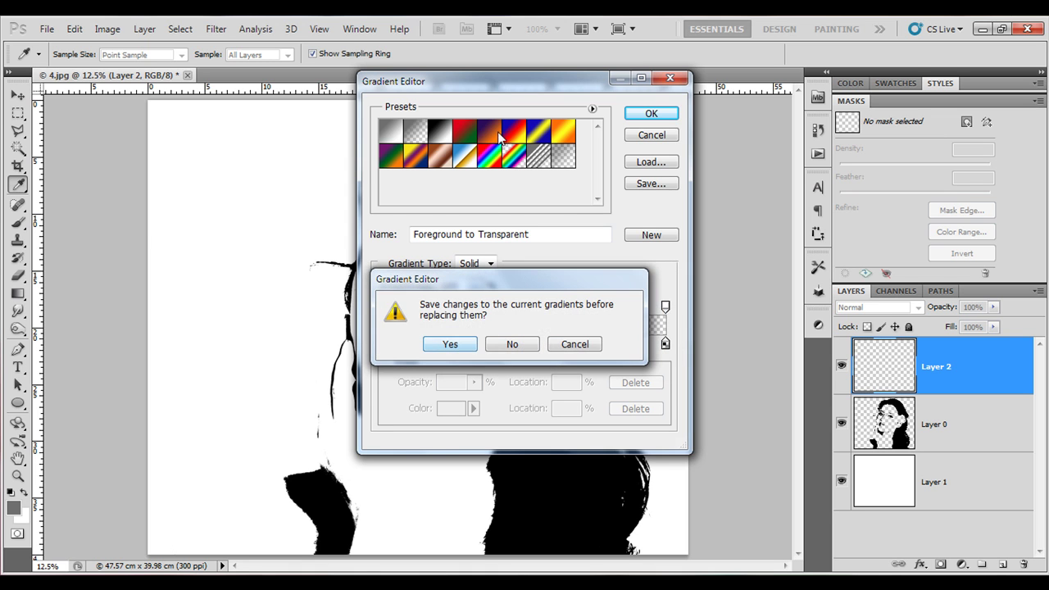
{"action": "left_click", "coordinate": [518, 344]}
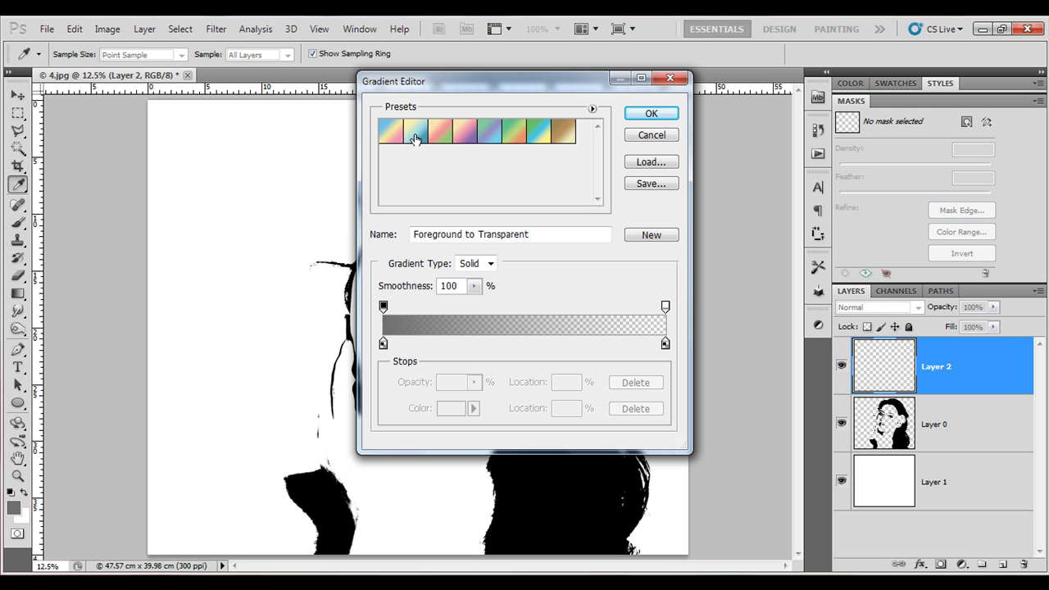
{"action": "left_click", "coordinate": [469, 135]}
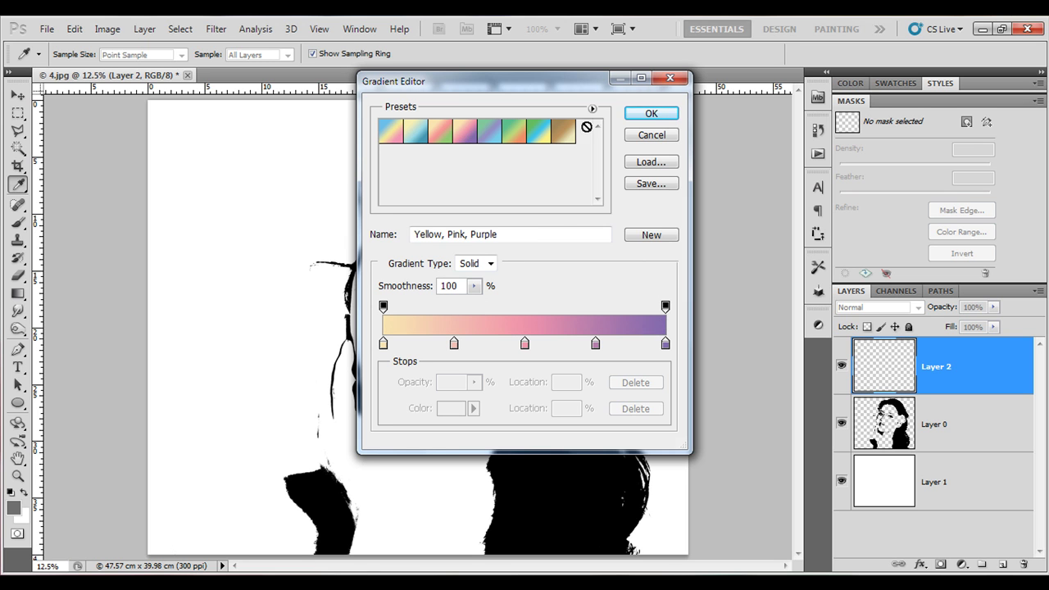
{"action": "left_click", "coordinate": [651, 114]}
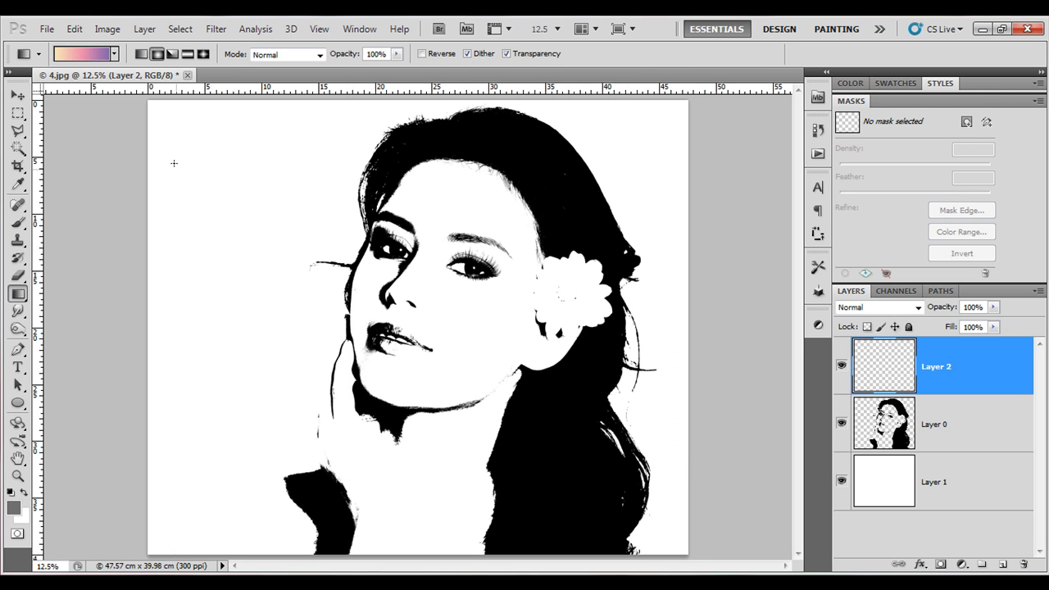
Step: Draw a Linear yellow-pink-purple gradient across Layer 2, from top-left to bottom-right
{"action": "left_click", "coordinate": [142, 55]}
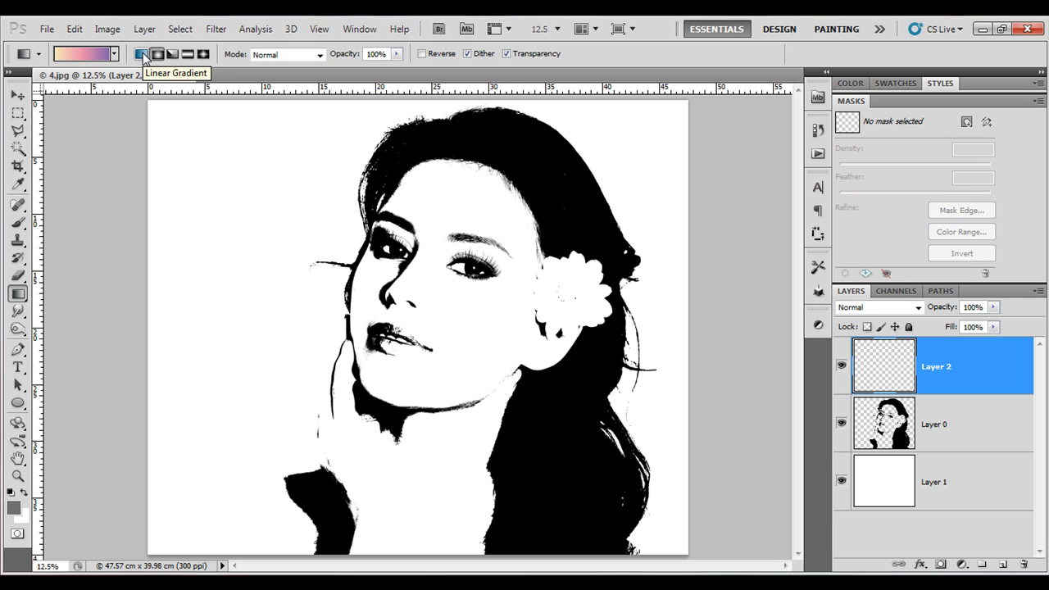
{"action": "left_click_drag", "start_coordinate": [160, 112], "coordinate": [633, 531]}
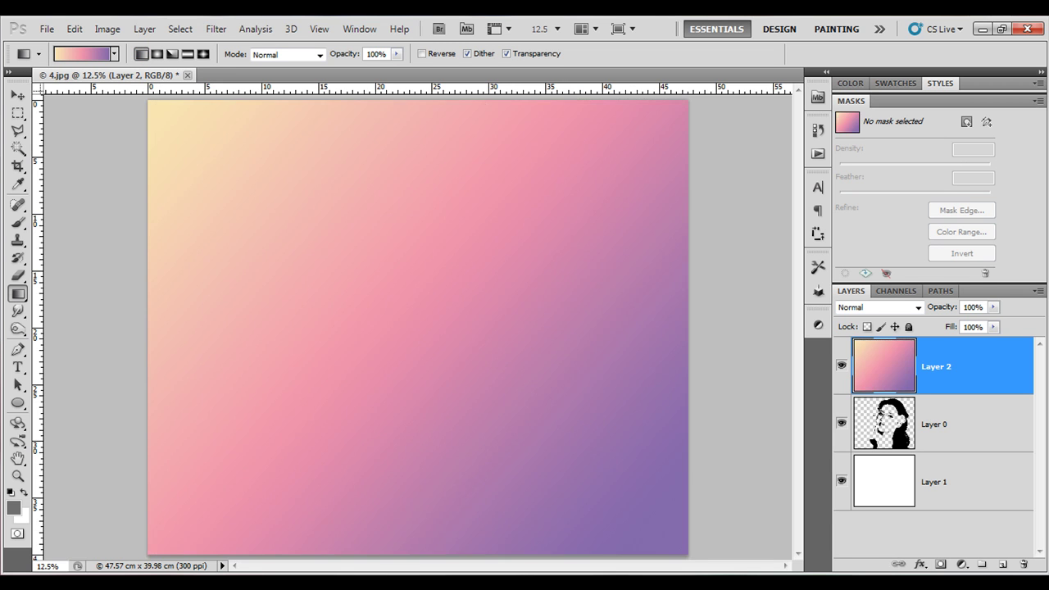
Step: Make Layer 2 a clipping mask on the silhouette, then hide and reshow white Layer 1
{"action": "right_click", "coordinate": [965, 368]}
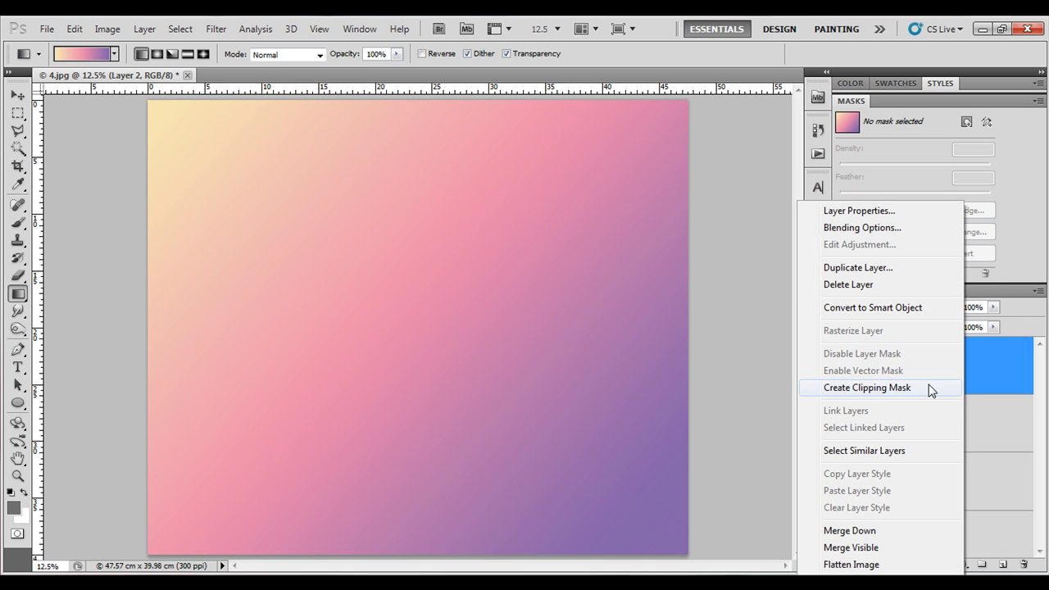
{"action": "left_click", "coordinate": [927, 388]}
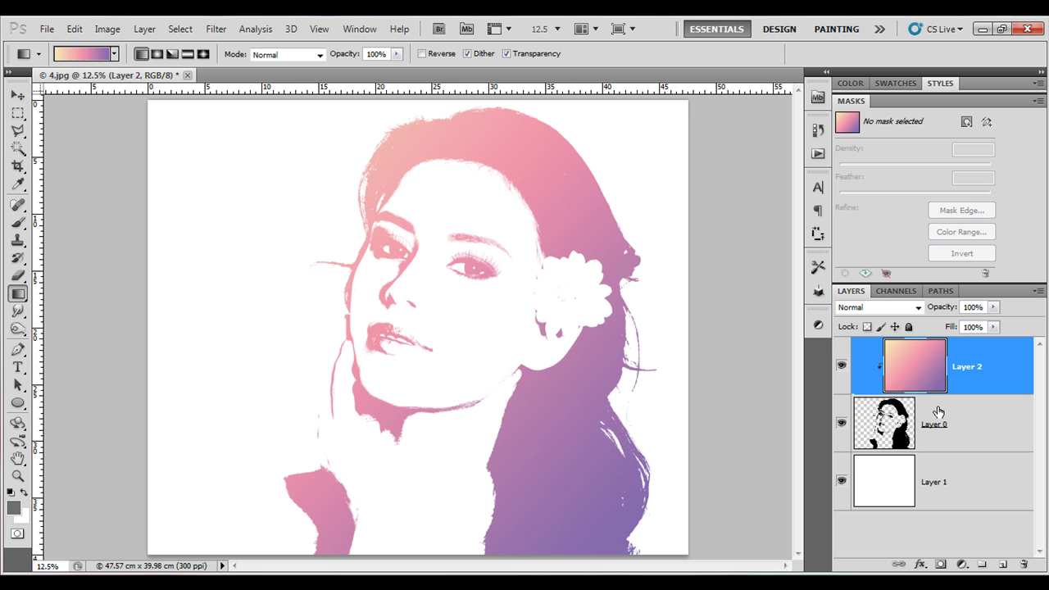
{"action": "left_click", "coordinate": [840, 482]}
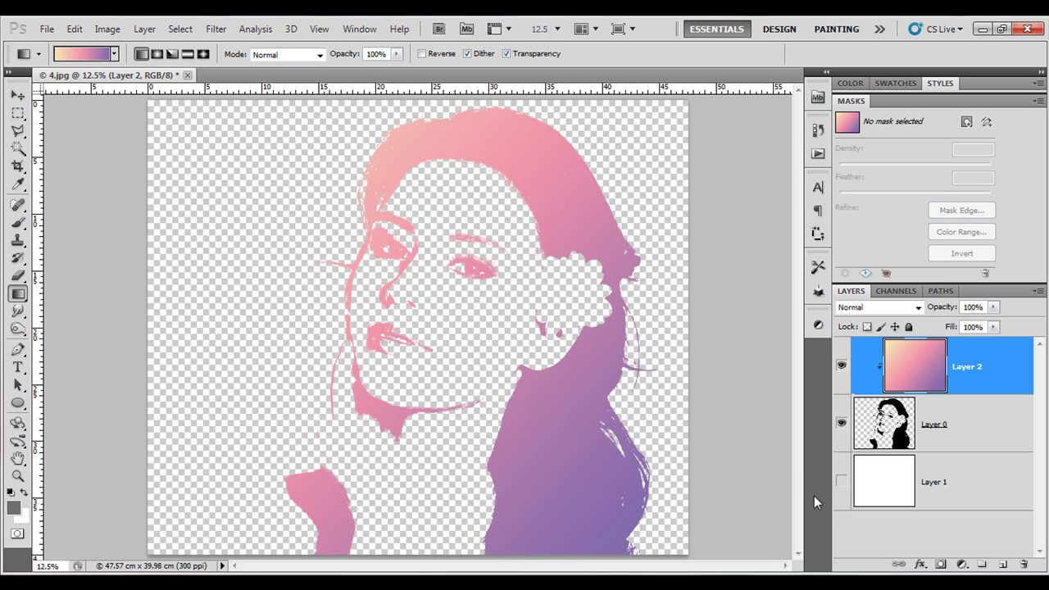
{"action": "left_click", "coordinate": [842, 482]}
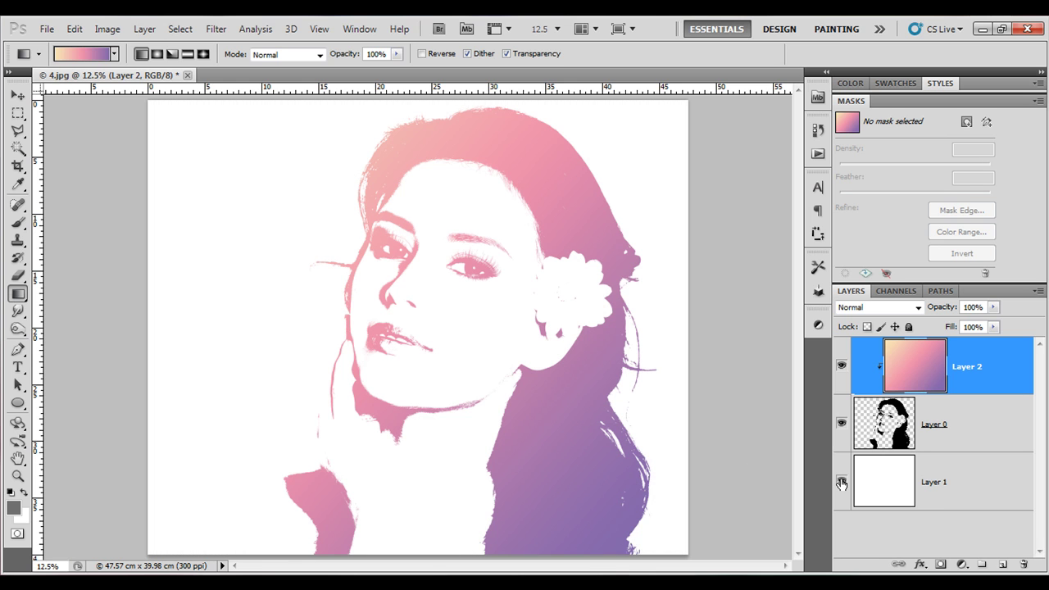